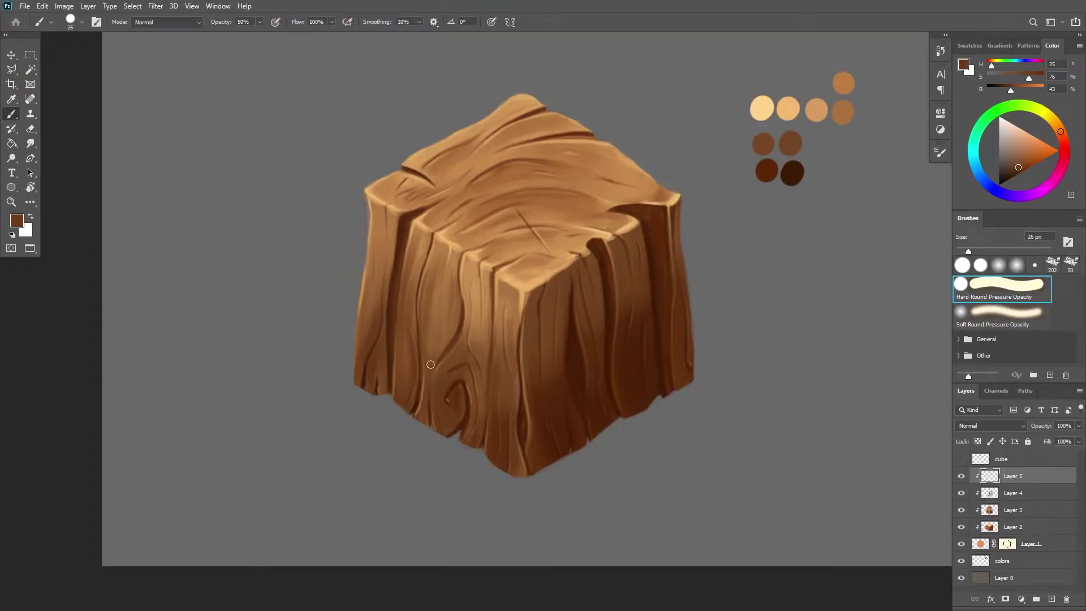
Sample brown tones from the painted wooden cube and the palette swatches, and review the whole painting
alt+click(424, 380)
alt+click(556, 365)
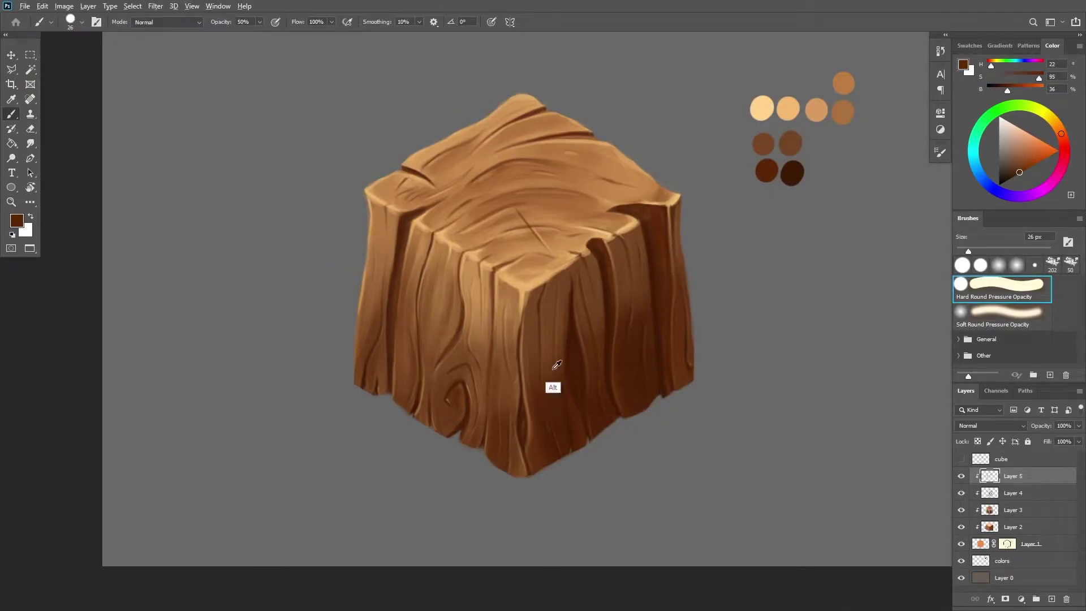
alt+click(552, 365)
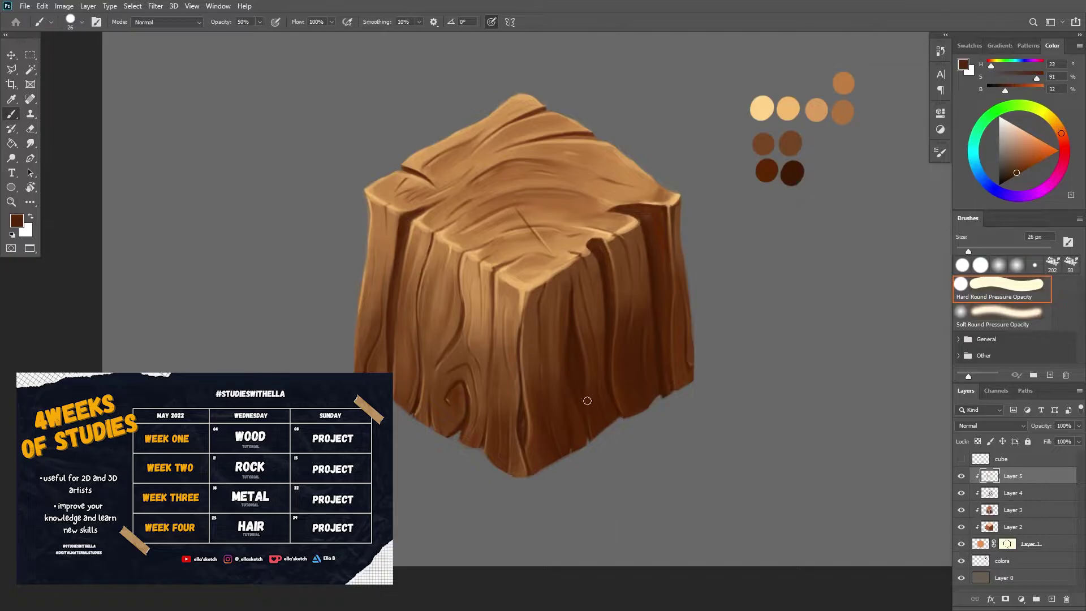
alt+click(763, 145)
scroll(598, 344, up, 2)
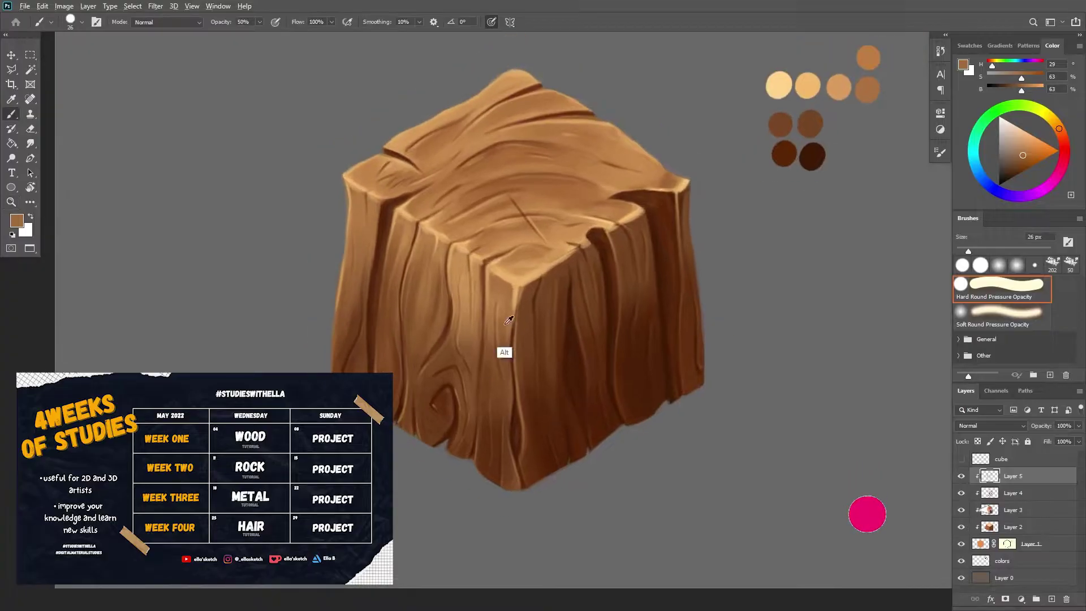
alt+click(810, 158)
key(z)
alt+click(769, 378)
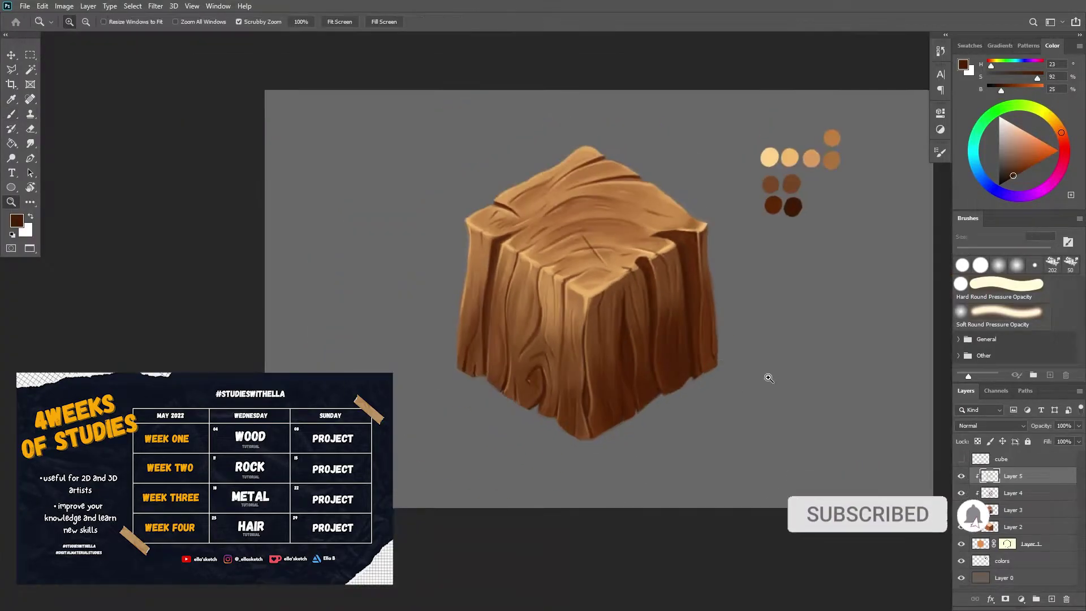
drag(773, 376, 771, 317)
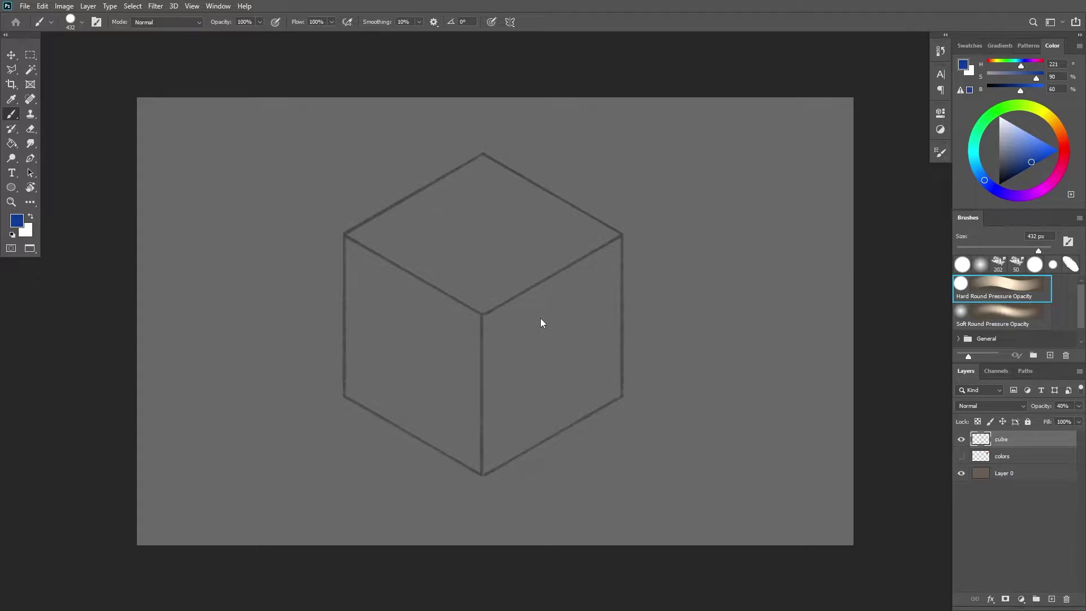
Make the colors layer visible and add a new empty layer directly above it
click(963, 457)
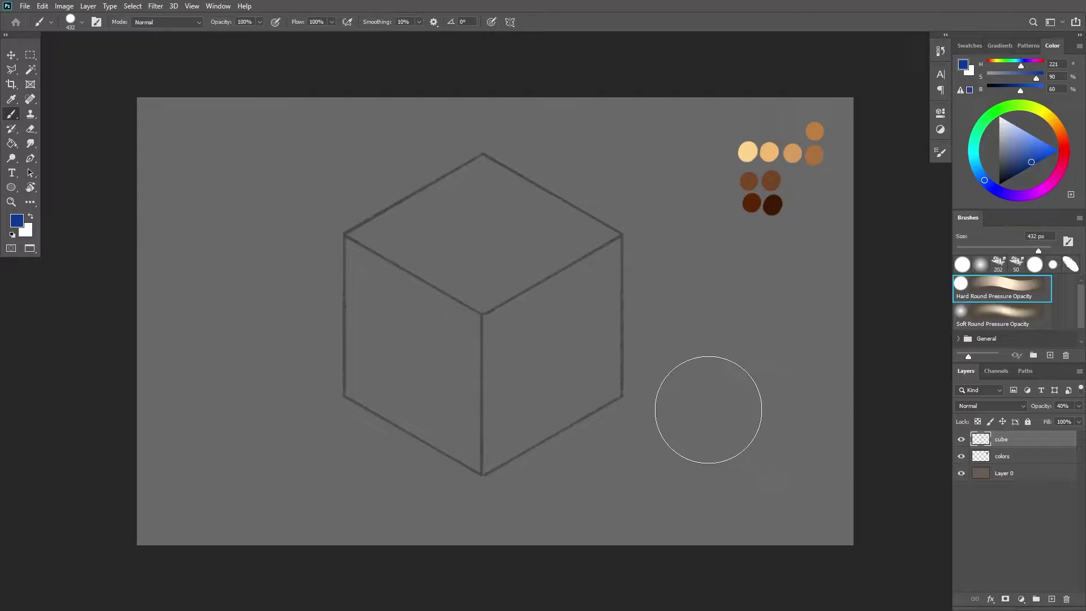
key(v)
key(alt+bracketleft)
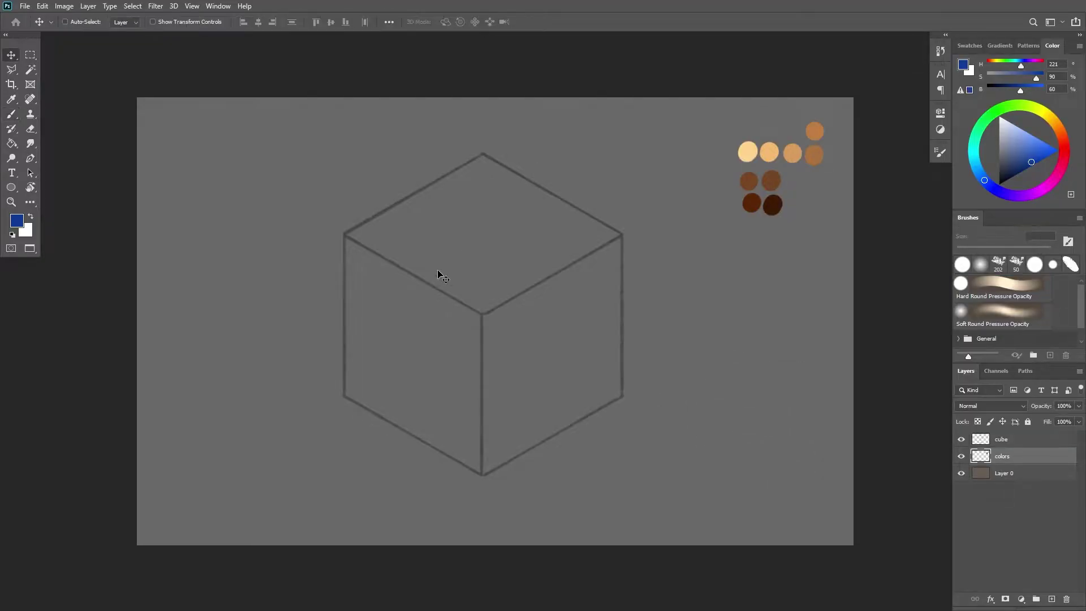
click(1051, 599)
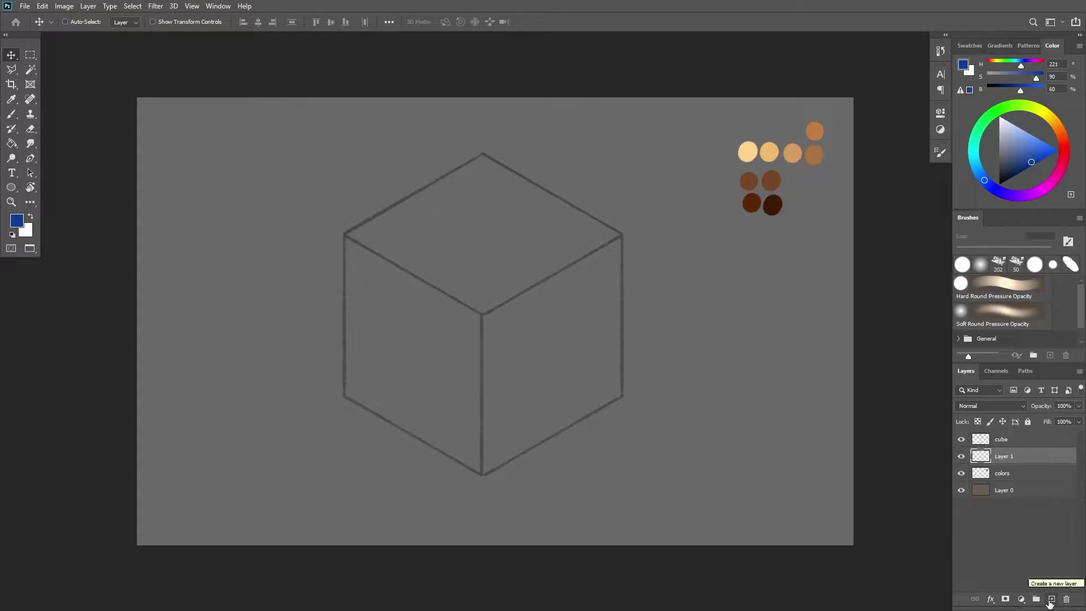
Select the cube's entire outer silhouette with the Polygonal Lasso, following its six corners
click(14, 70)
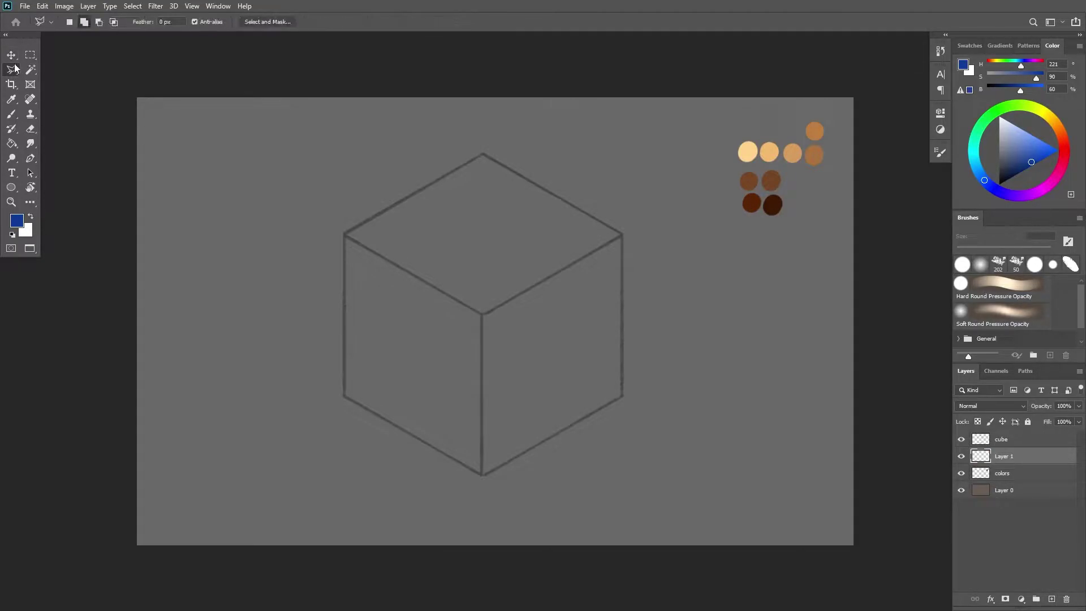
drag(15, 70, 51, 80)
click(343, 233)
click(484, 153)
click(623, 233)
click(622, 396)
click(482, 476)
click(343, 396)
click(343, 233)
Fill the selected cube silhouette with the light orange-brown palette swatch using the Paint Bucket, and deselect
key(g)
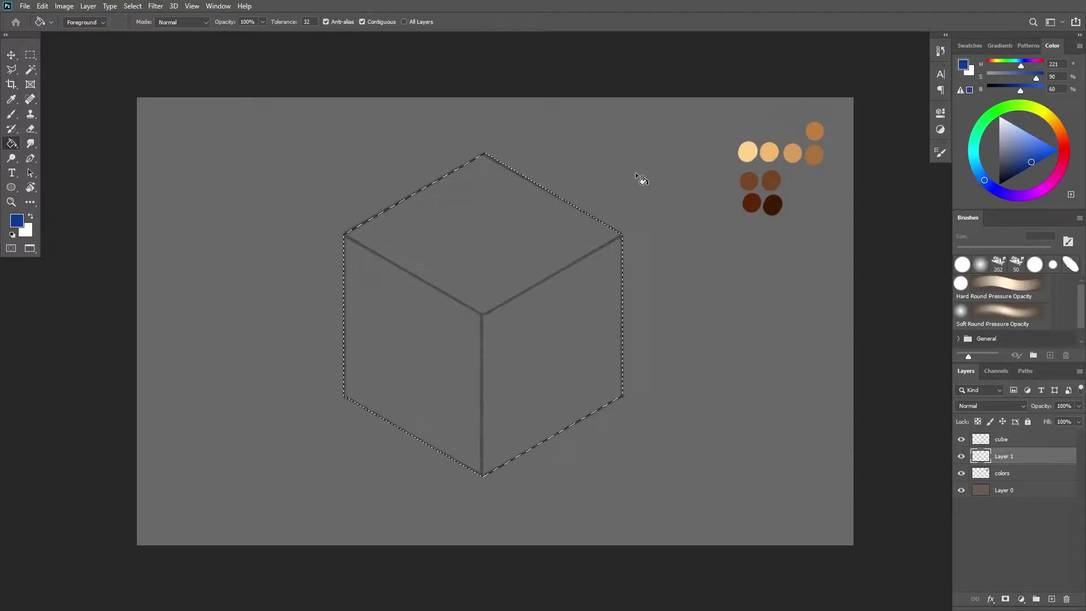
alt+click(792, 152)
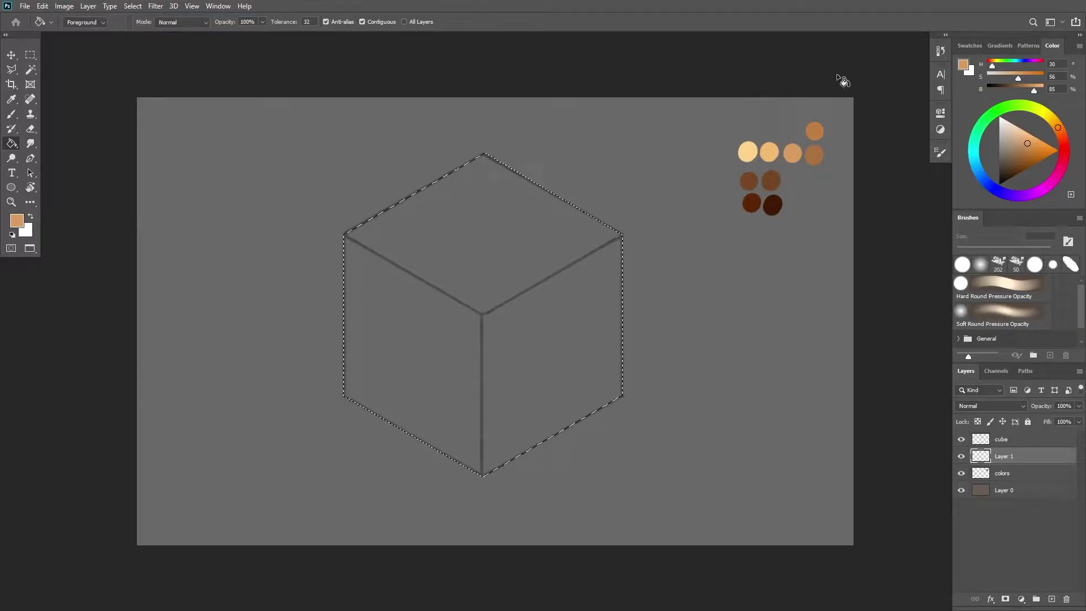
click(526, 245)
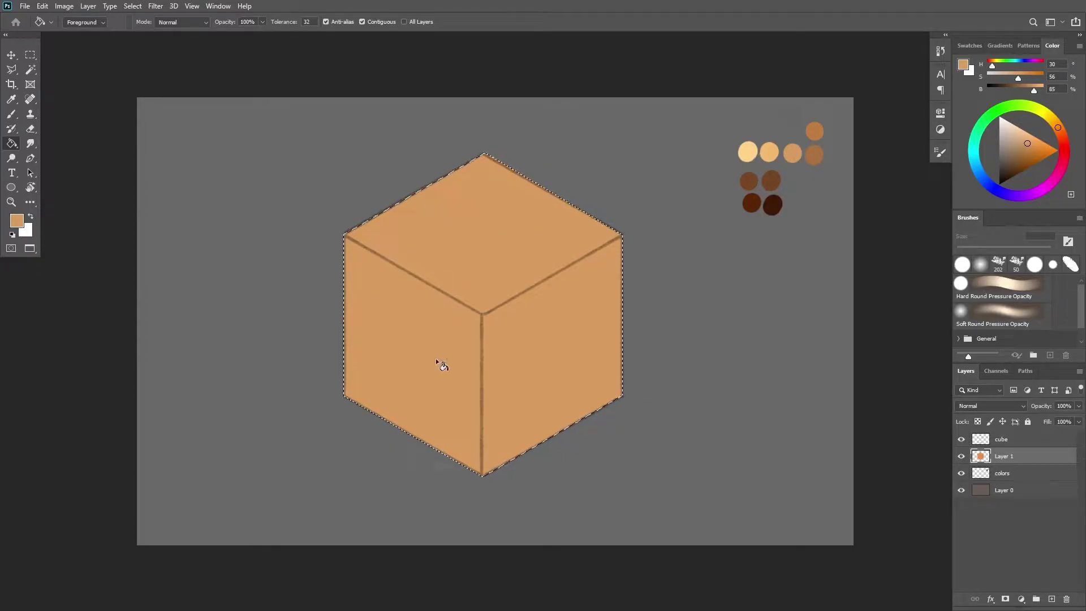
key(ctrl+d)
Try brown brush dabs on the cube's faces and strokes across its edges on a new unclipped layer, and delete that layer
key(b)
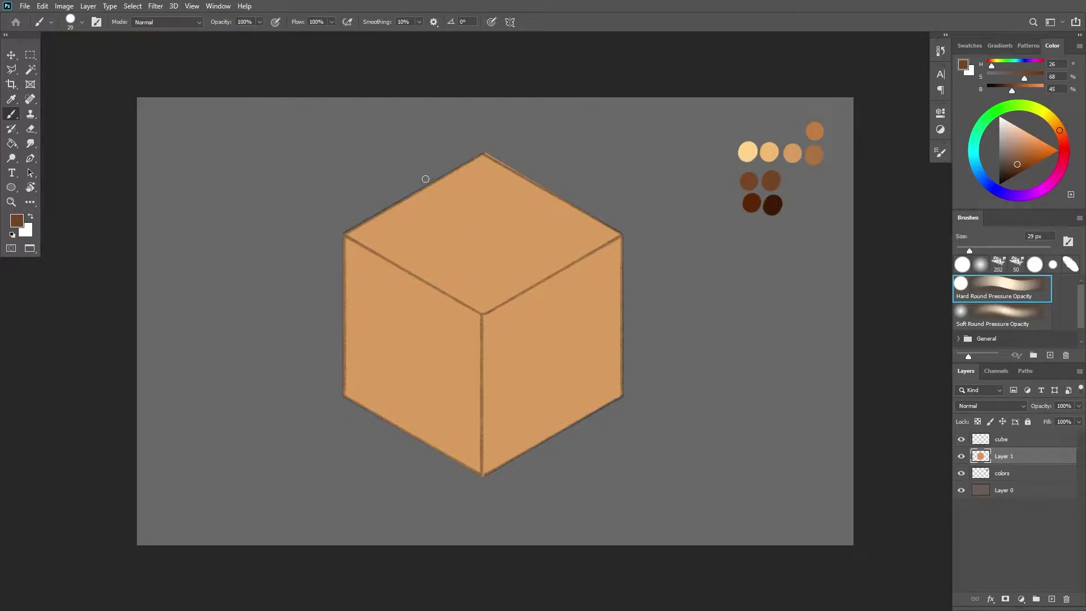
key(ctrl+shift+alt+n)
click(485, 189)
click(384, 329)
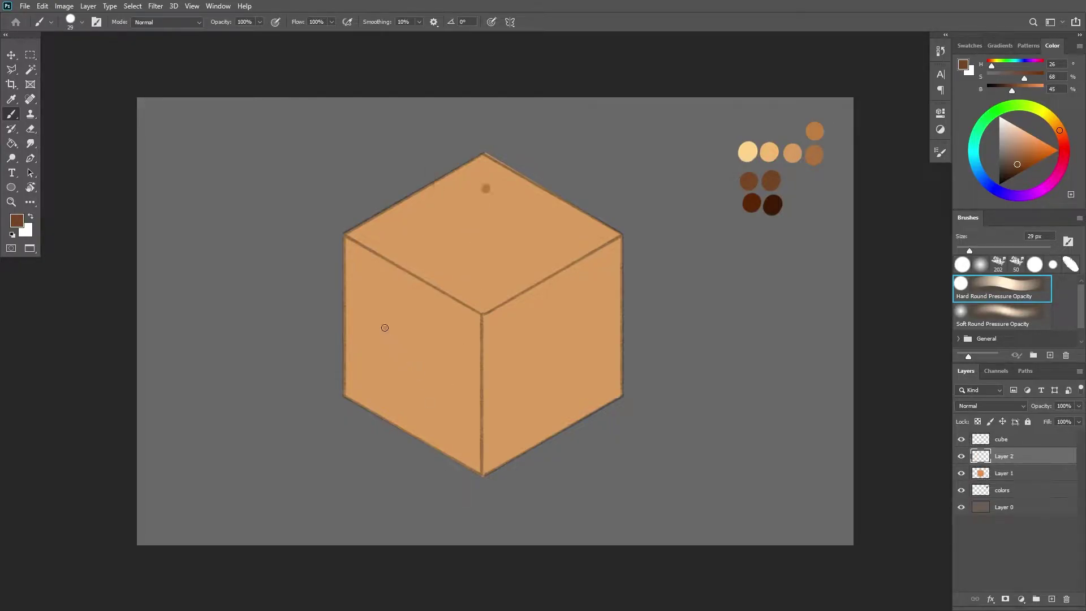
click(590, 306)
drag(406, 162, 443, 216)
drag(314, 304, 368, 341)
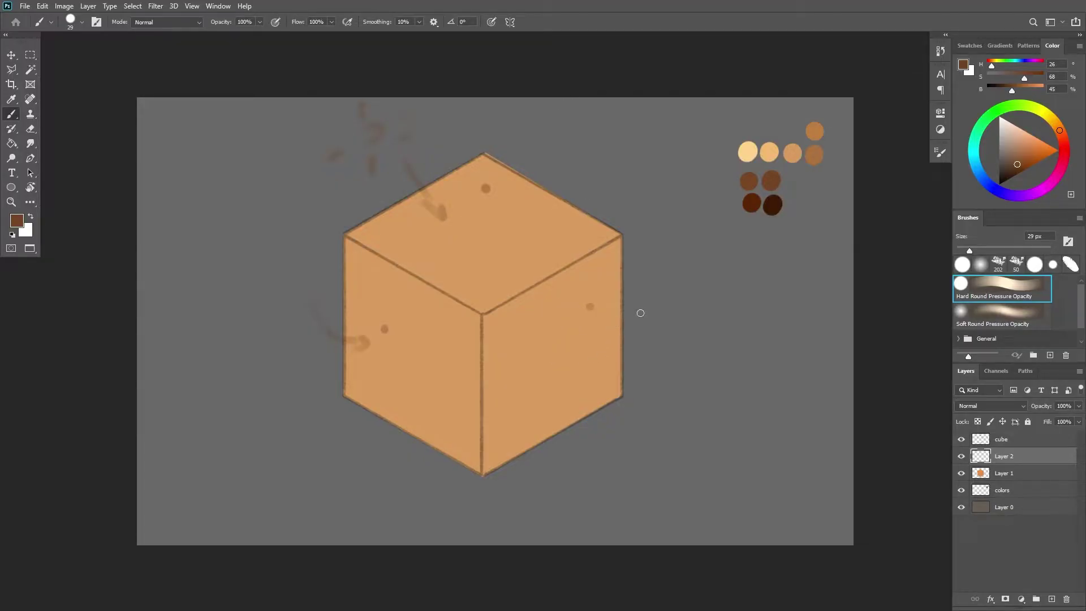
key(Delete)
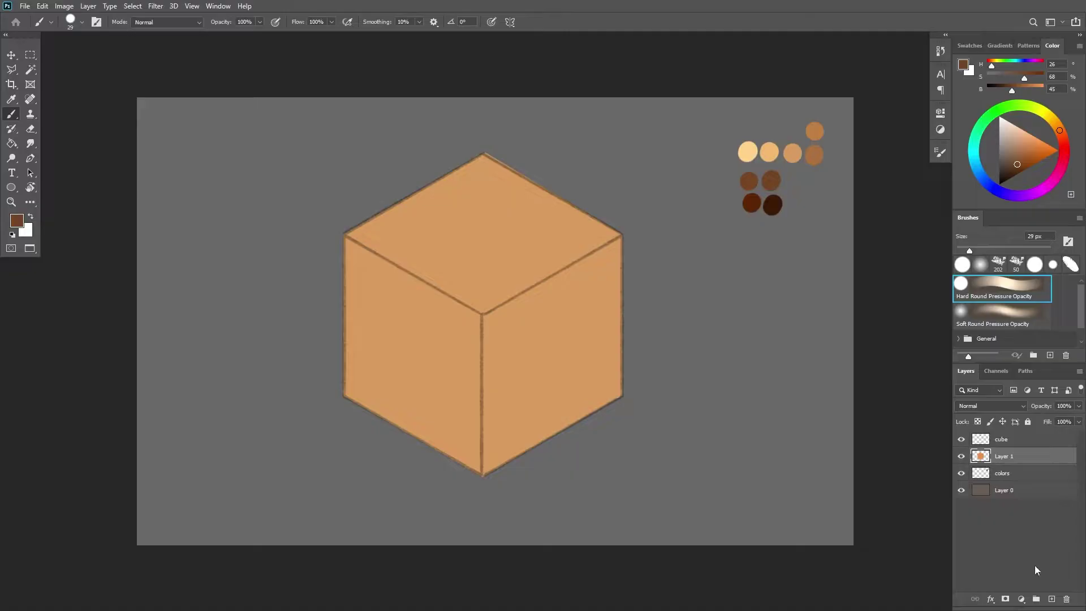
Add a new layer clipped to the cube's base colour layer and set the brush size to 193 px
click(1052, 599)
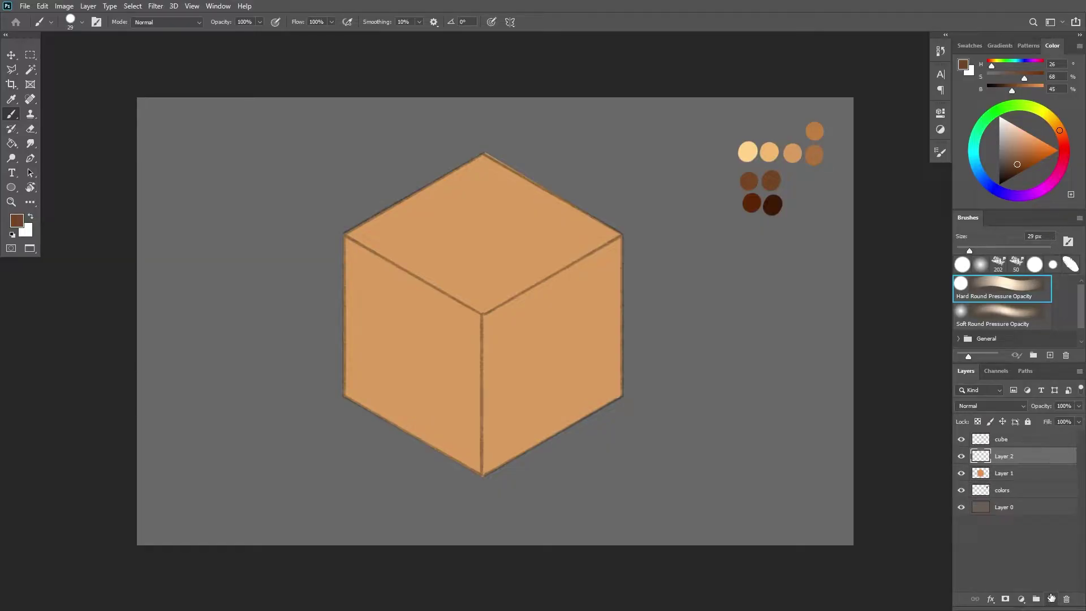
alt+click(1002, 464)
right_click(536, 272)
drag(603, 237, 651, 237)
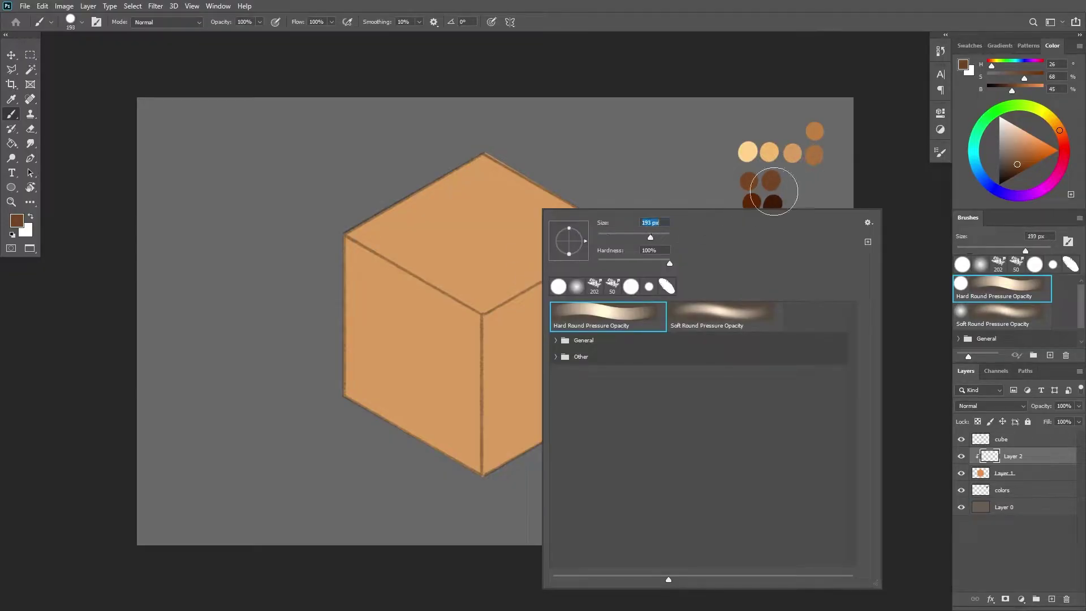
click(790, 196)
Try broad strokes over the cube on the clipped layer with the darkest brown swatch
alt+click(773, 203)
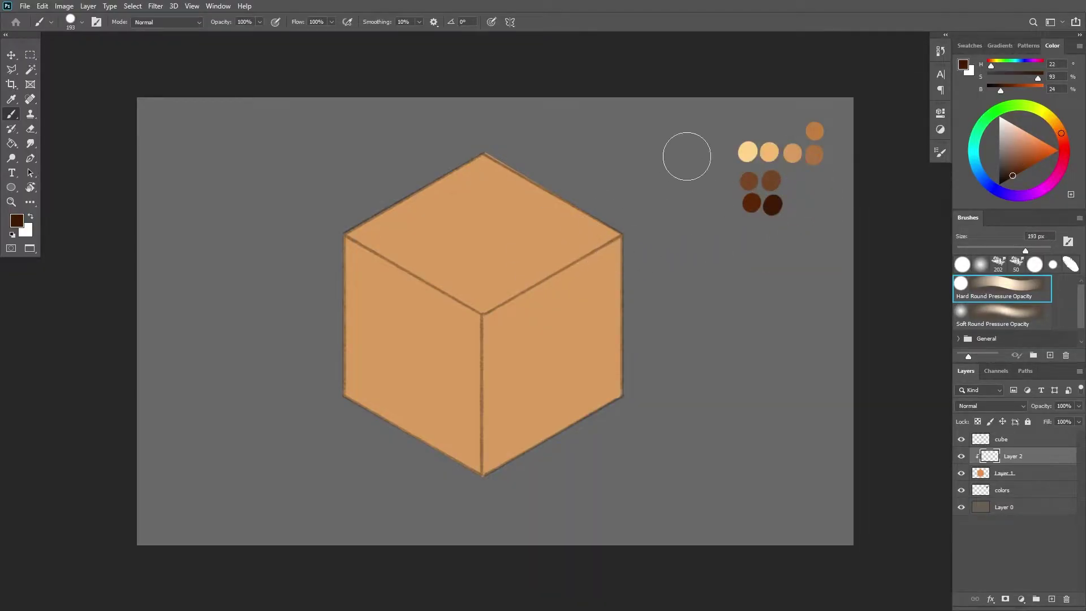
mouse_move(611, 266)
mouse_down()
mouse_move(659, 262)
mouse_move(502, 375)
mouse_move(807, 260)
mouse_move(805, 228)
mouse_up()
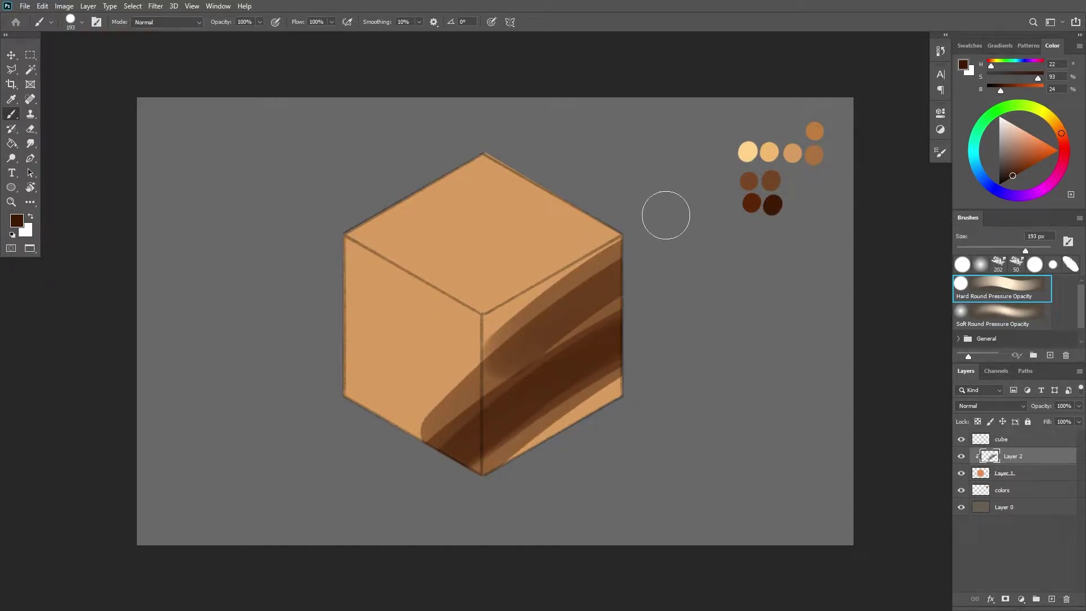
mouse_move(667, 214)
mouse_down()
mouse_move(583, 312)
mouse_move(618, 405)
mouse_up()
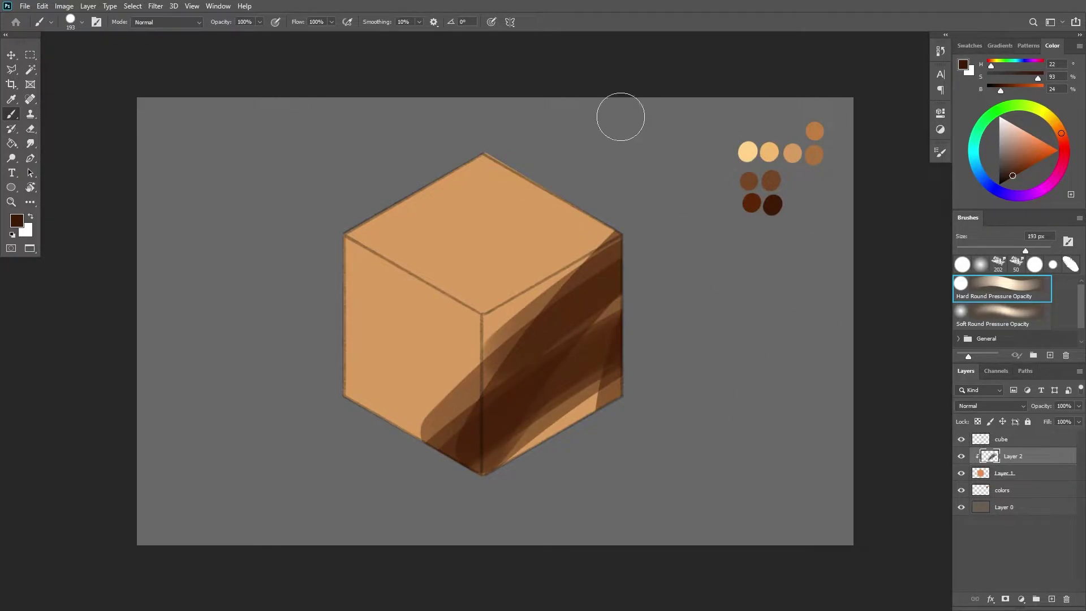
drag(487, 164, 447, 396)
drag(565, 192, 622, 316)
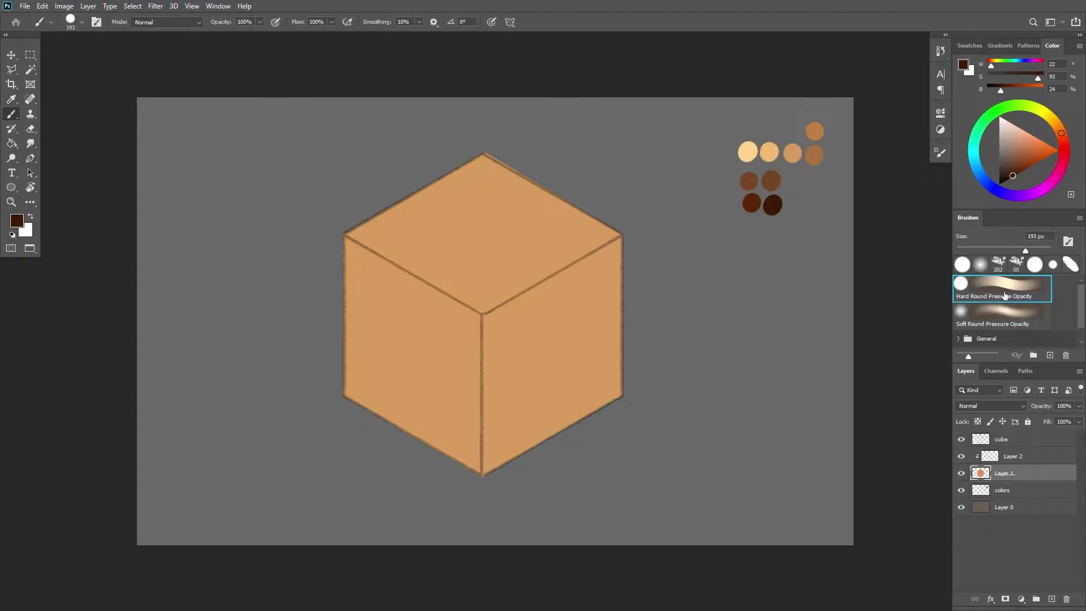
Compare Hard Round and Soft Round Pressure Opacity test strokes beside the cube, and undo them
mouse_move(708, 276)
mouse_down()
mouse_move(679, 343)
mouse_move(708, 291)
mouse_move(694, 349)
mouse_move(722, 277)
mouse_move(686, 373)
mouse_up()
click(994, 315)
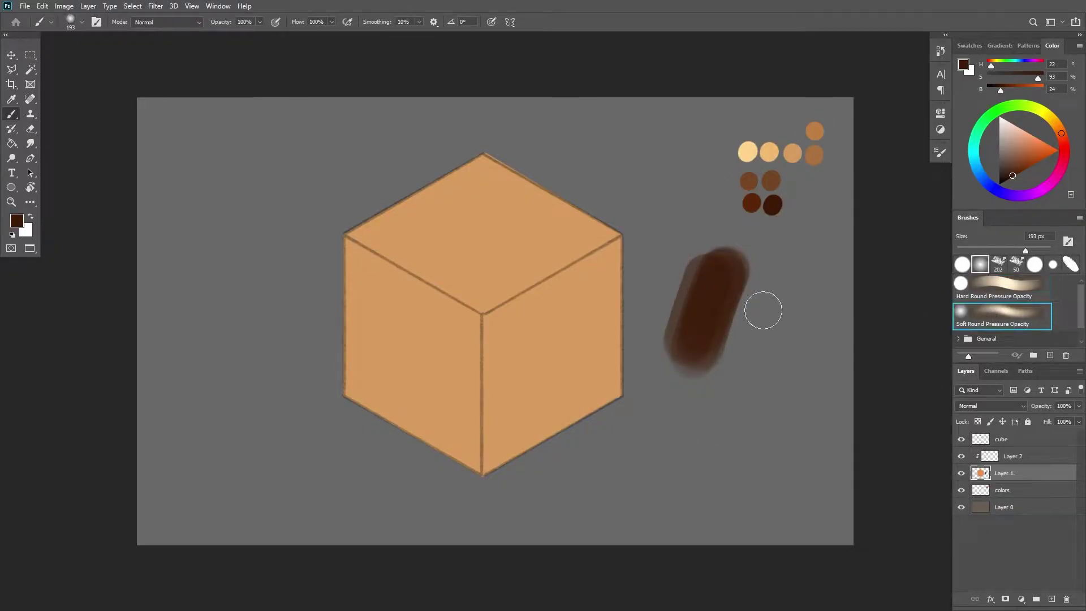
mouse_move(781, 286)
mouse_down()
mouse_move(752, 388)
mouse_move(784, 320)
mouse_move(761, 376)
mouse_up()
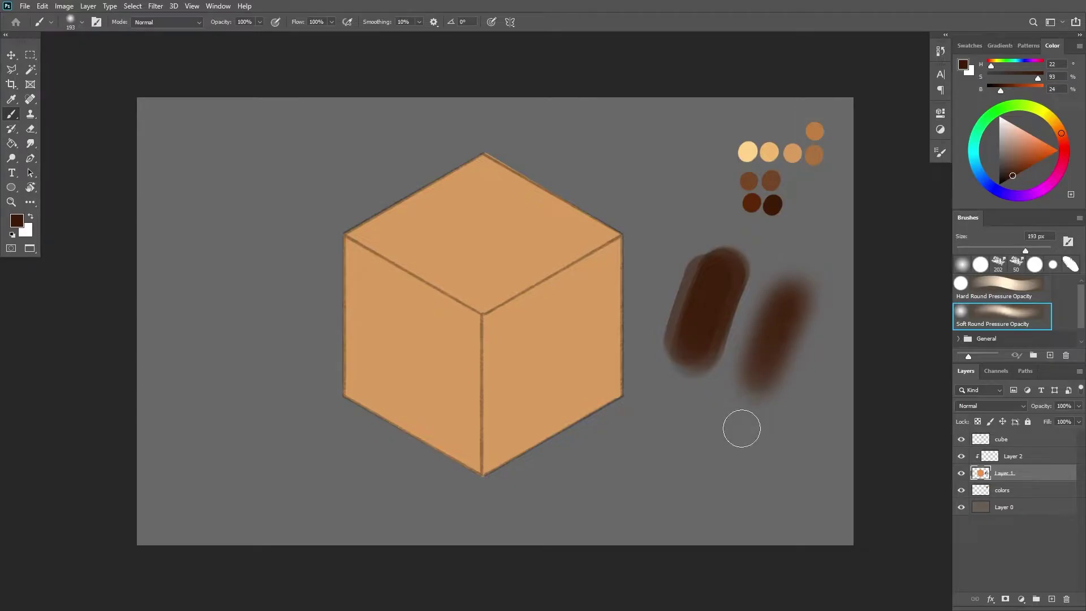
key(ctrl+z)
key(ctrl+z)
key(ctrl+z)
key(ctrl+z)
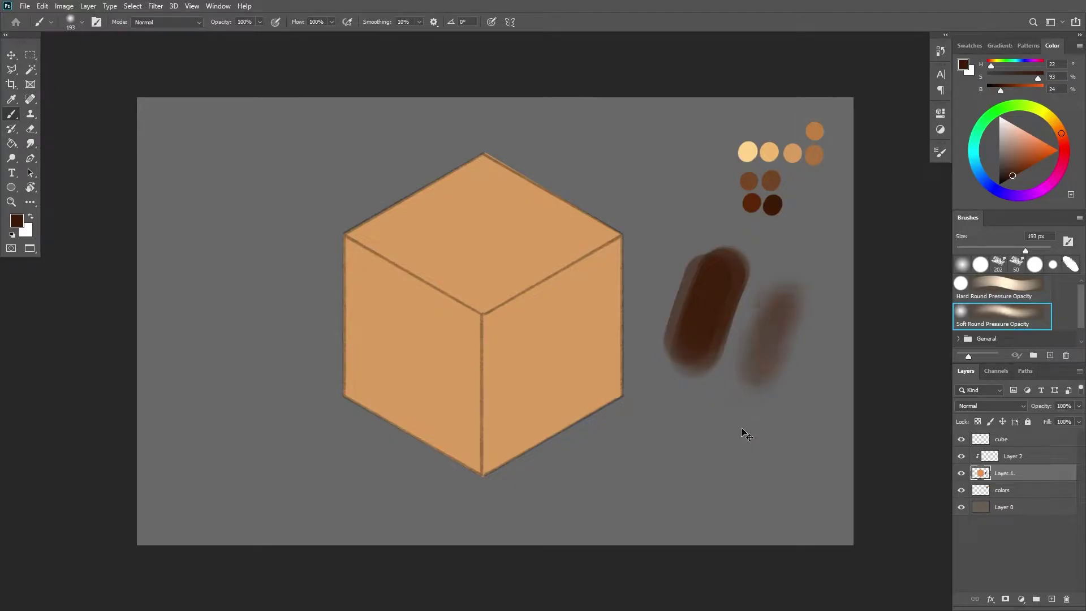
key(ctrl+z)
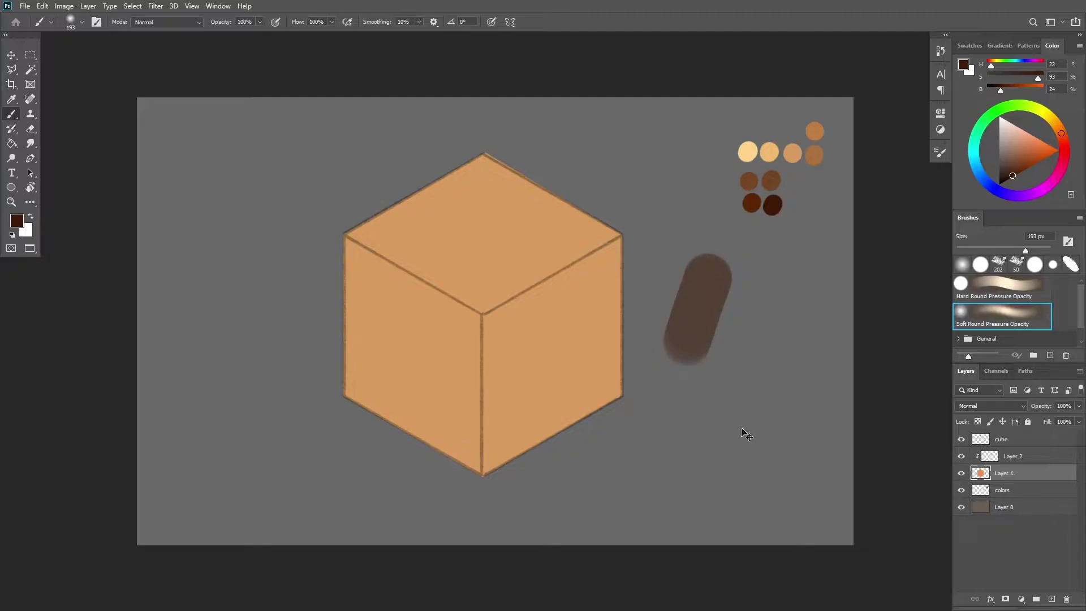
key(ctrl+z)
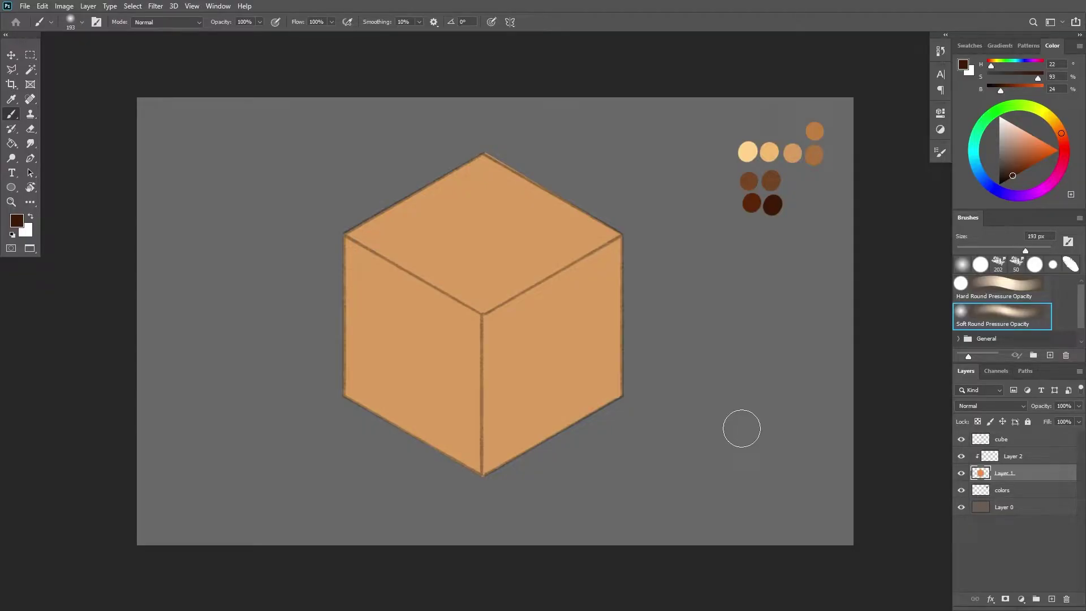
On the clipped layer, select the cube's right face with the Polygonal Lasso, extending beyond its outer edges
key(alt+bracketright)
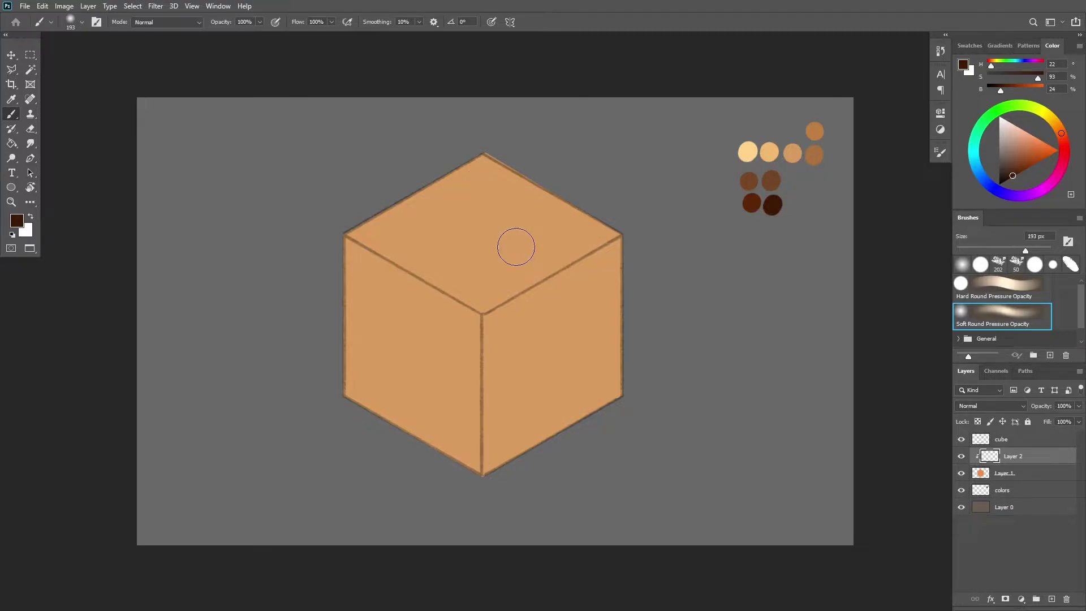
key(l)
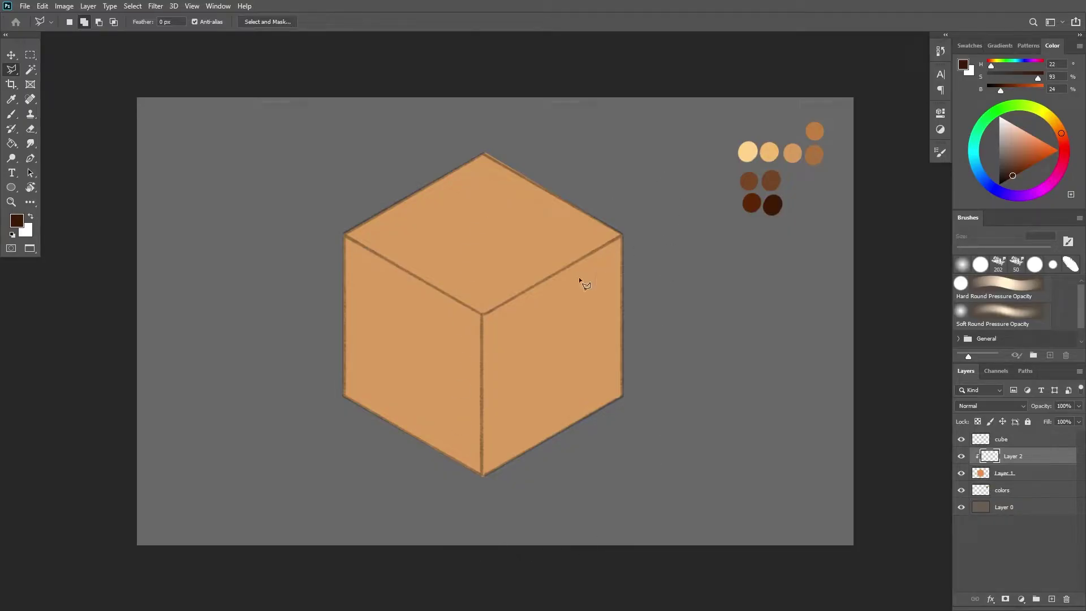
click(481, 314)
click(649, 219)
click(649, 481)
click(482, 478)
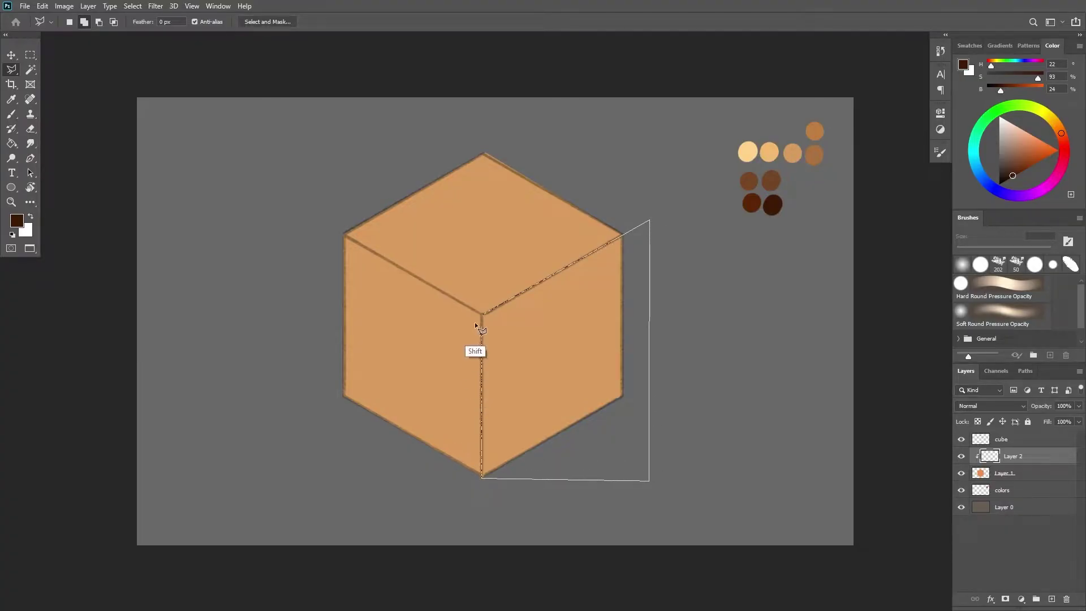
click(482, 314)
Fill the selected right face with the medium brown palette swatch using the Paint Bucket
key(g)
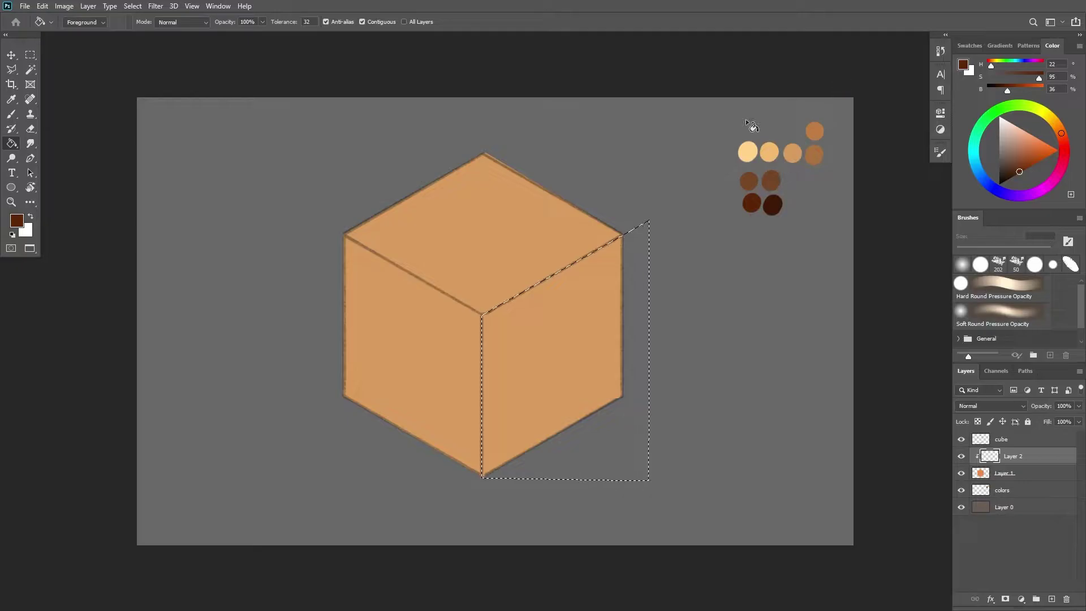
alt+click(772, 181)
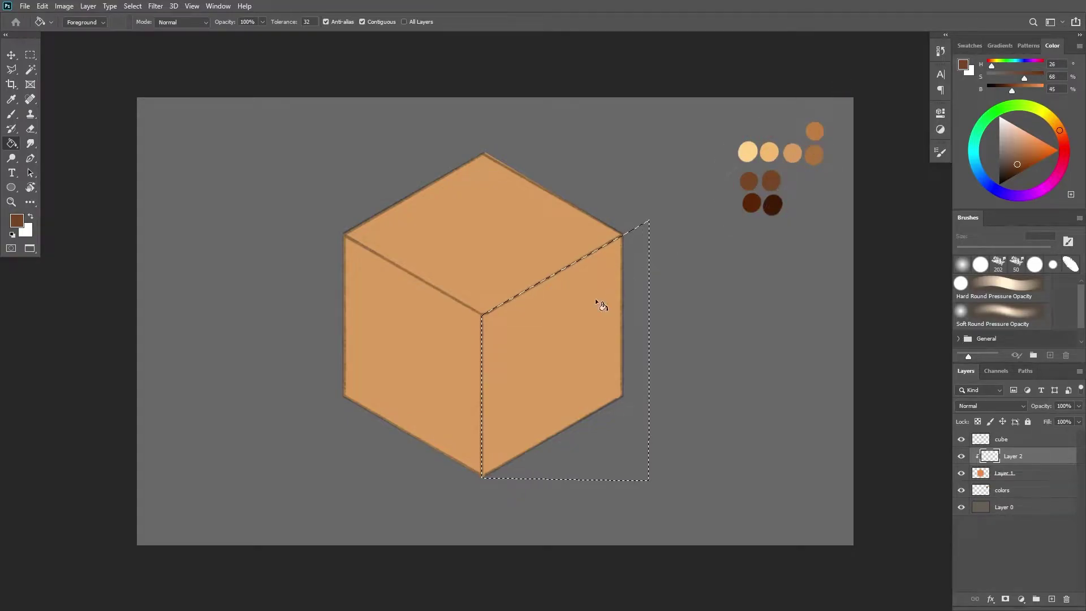
click(569, 323)
Select the cube's left face with the Polygonal Lasso, extending beyond its outer edges, and switch to the Paint Bucket
key(l)
click(482, 315)
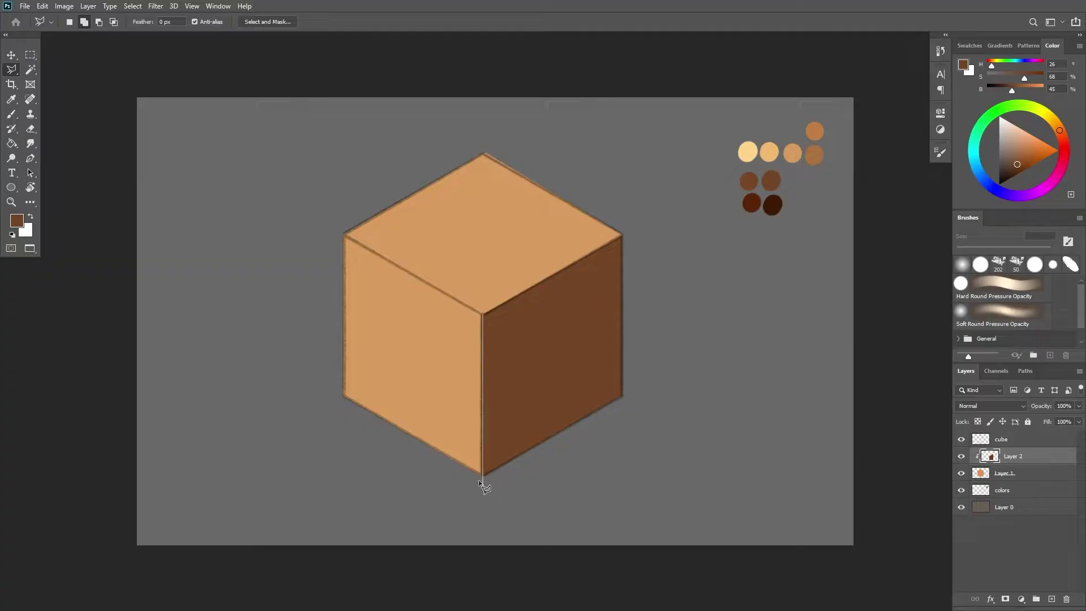
click(482, 488)
click(284, 395)
click(335, 226)
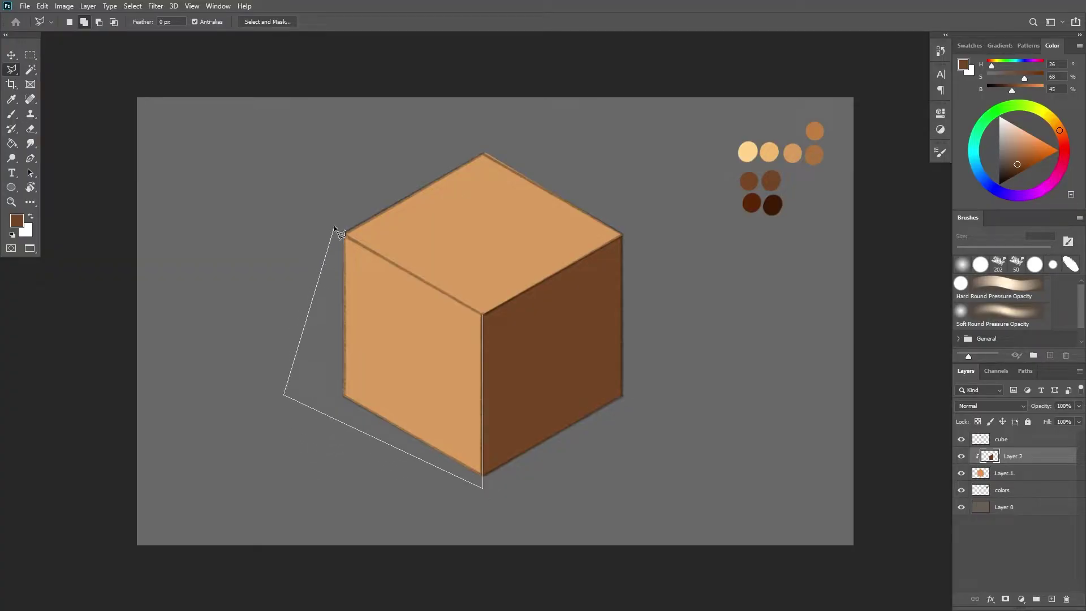
click(482, 316)
key(g)
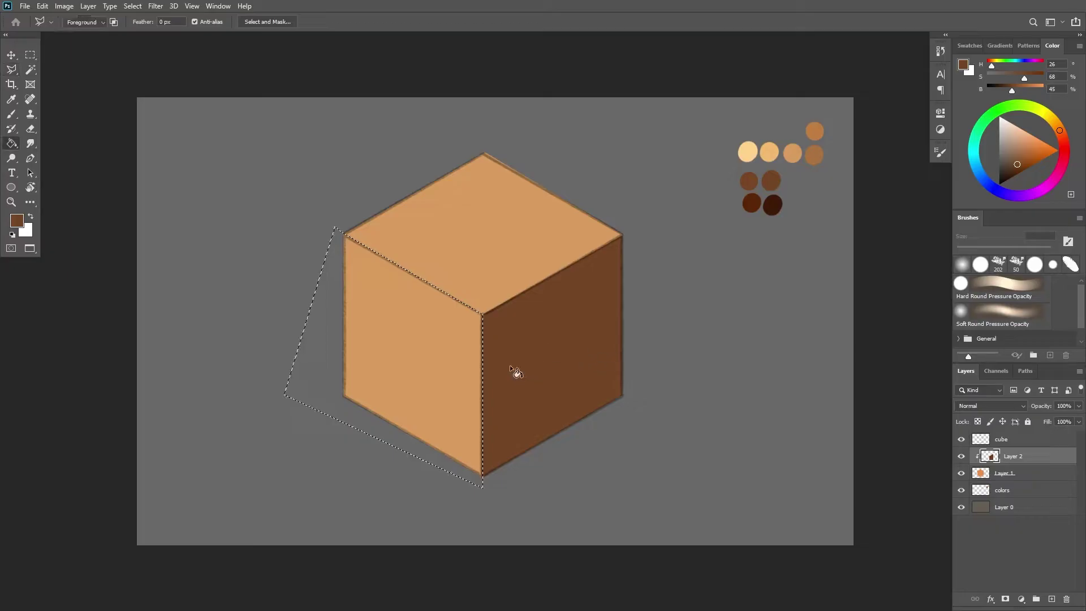
Fill the selected left face with the lighter brown palette swatch using the Paint Bucket, and deselect
alt+click(806, 157)
click(469, 346)
key(ctrl+d)
Select the cube's top face with the Polygonal Lasso, extending beyond its outer edges
key(l)
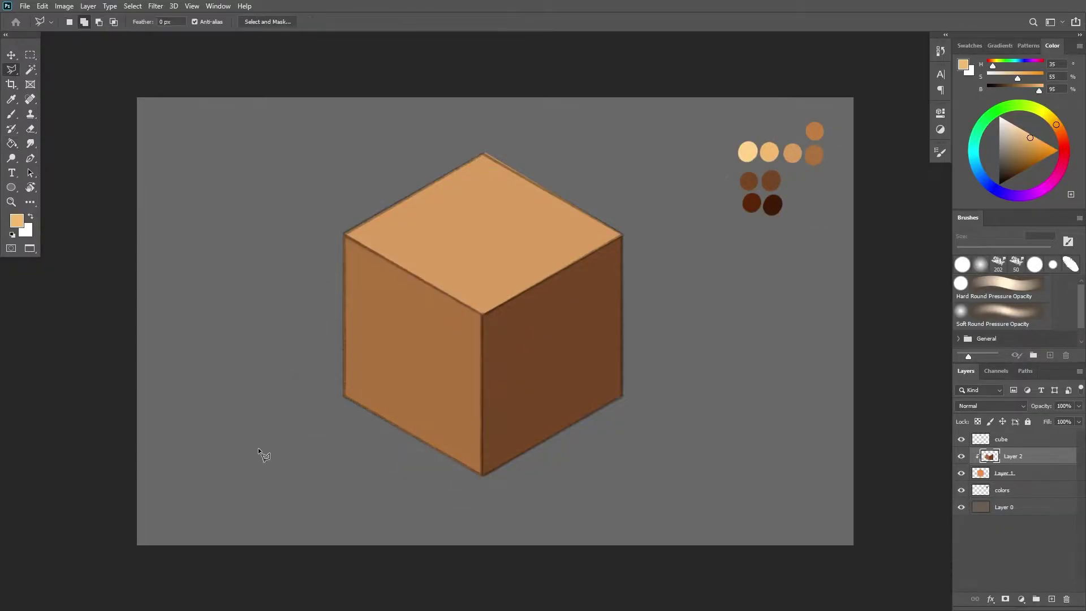
click(482, 315)
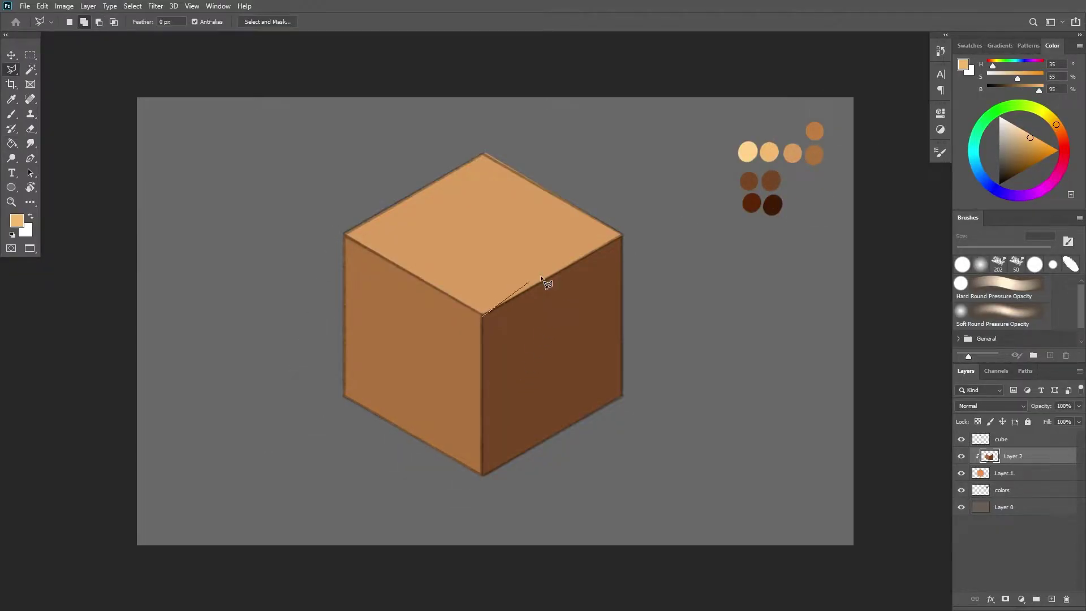
click(640, 229)
click(485, 124)
click(328, 228)
click(482, 316)
Lighten the selected top face with the light orange palette swatch using the 495 px Soft Round Pressure Opacity brush, and deselect
key(b)
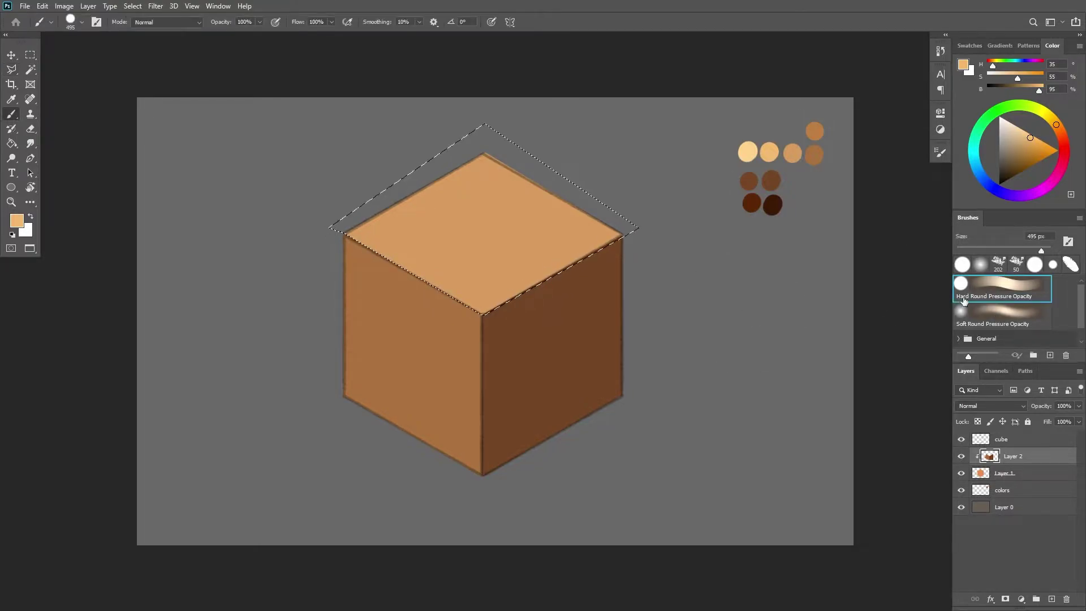
click(991, 318)
right_click(573, 237)
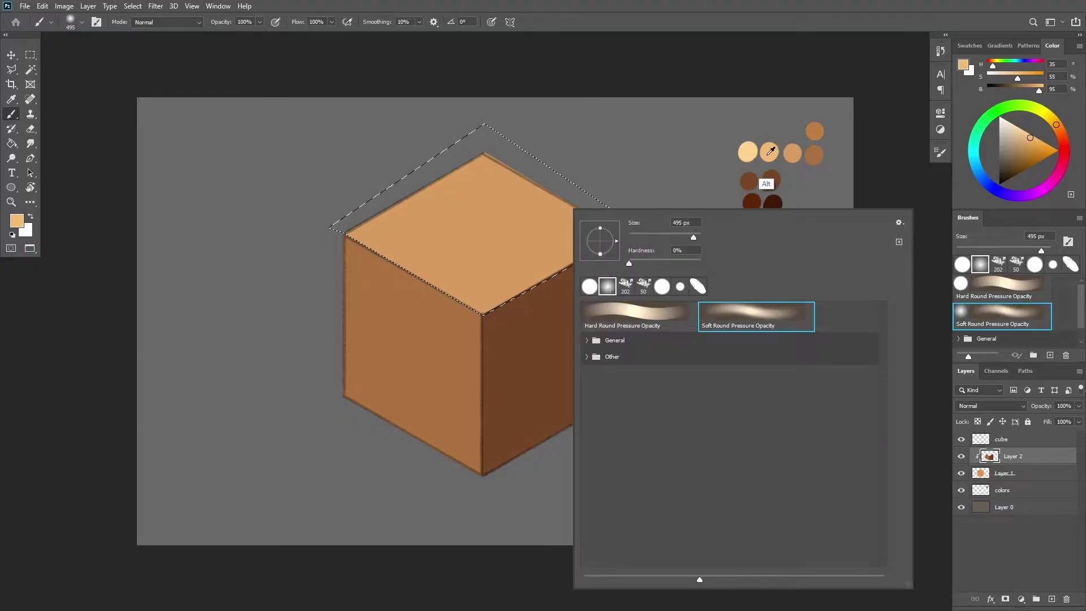
click(765, 181)
mouse_move(364, 218)
mouse_down()
mouse_move(498, 180)
mouse_move(442, 239)
mouse_move(550, 199)
mouse_move(476, 258)
mouse_move(594, 223)
mouse_up()
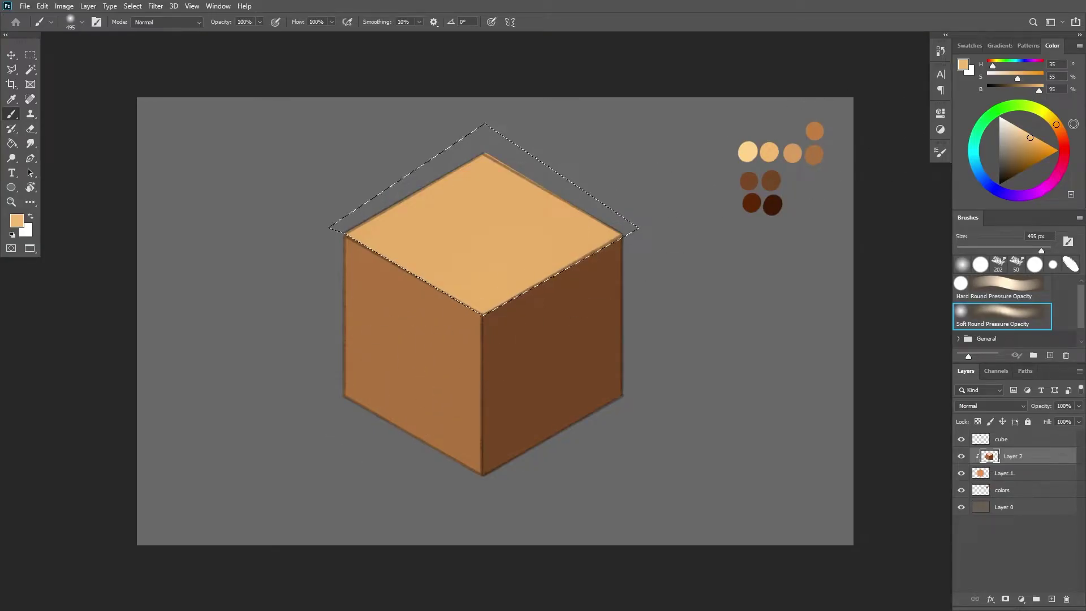
key(ctrl+d)
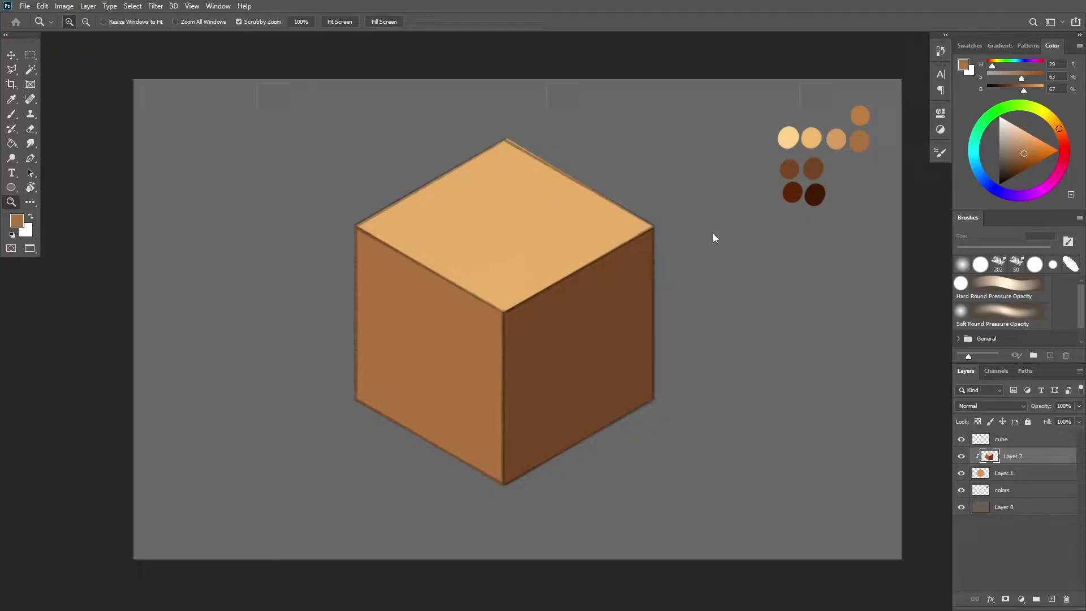
Hide the cube sketch layer and switch to the Move tool
click(961, 439)
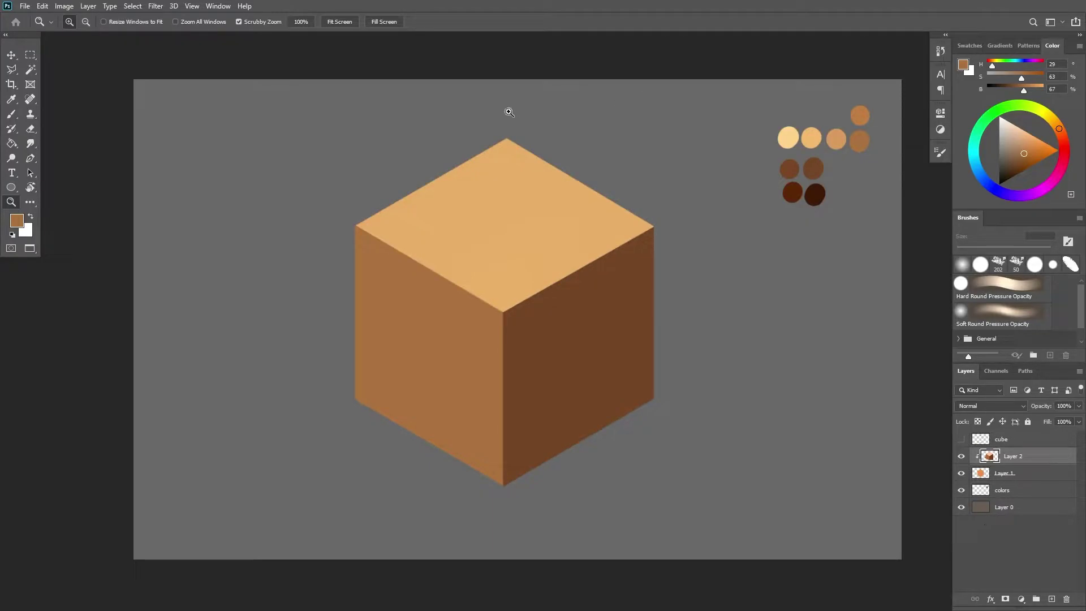
key(v)
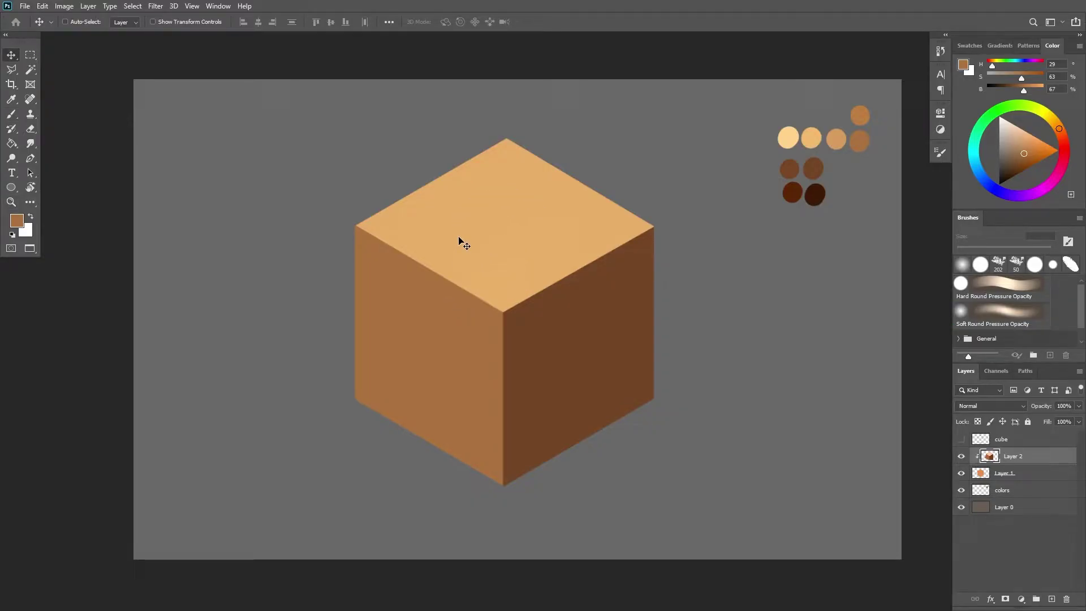